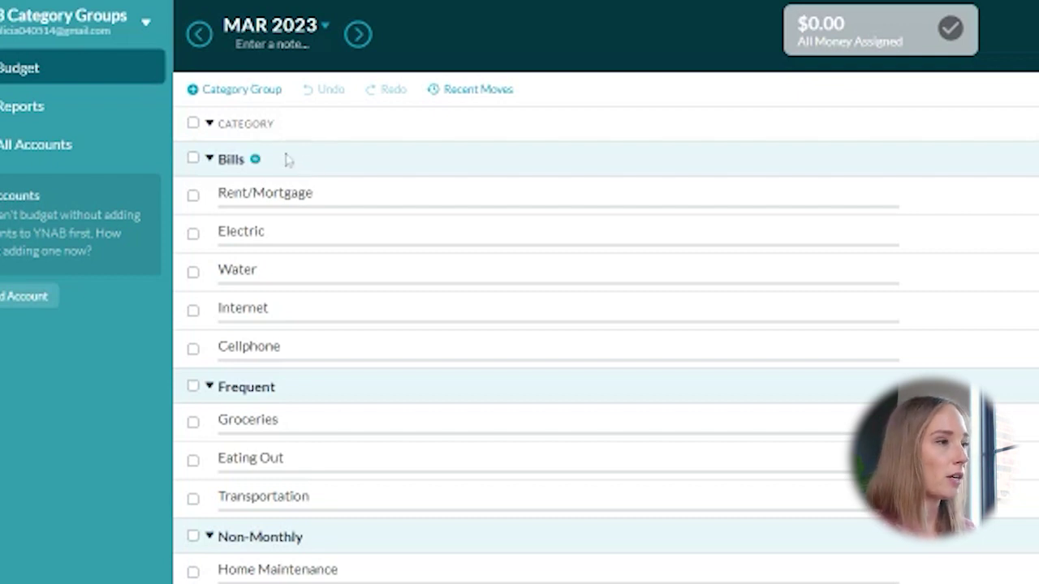
- Prefix the Bills group name with 'Monthly' so it reads 'Monthly Bills'
{"action": "left_click", "coordinate": [241, 165]}
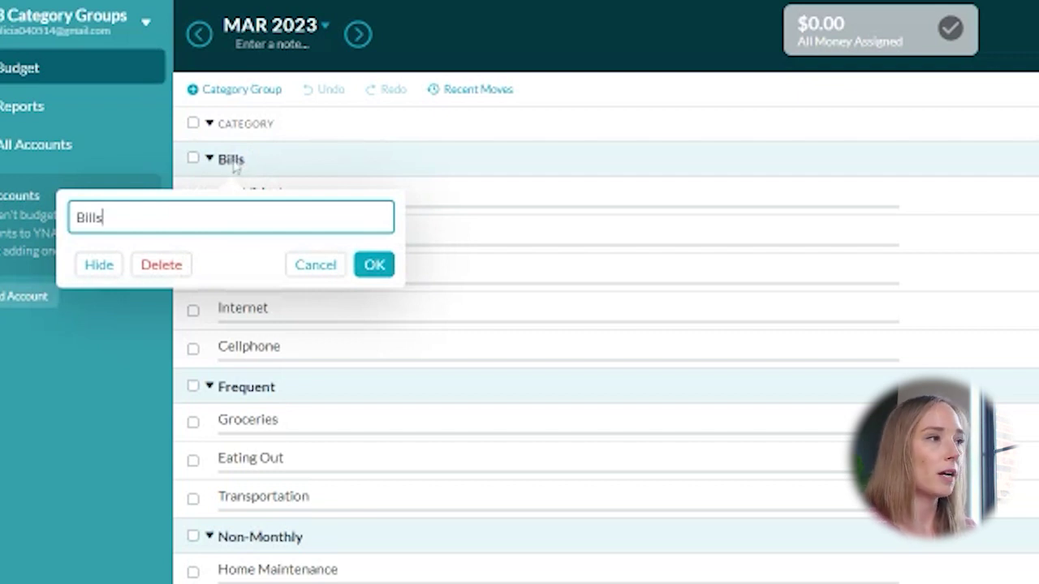
{"action": "left_click", "coordinate": [77, 217]}
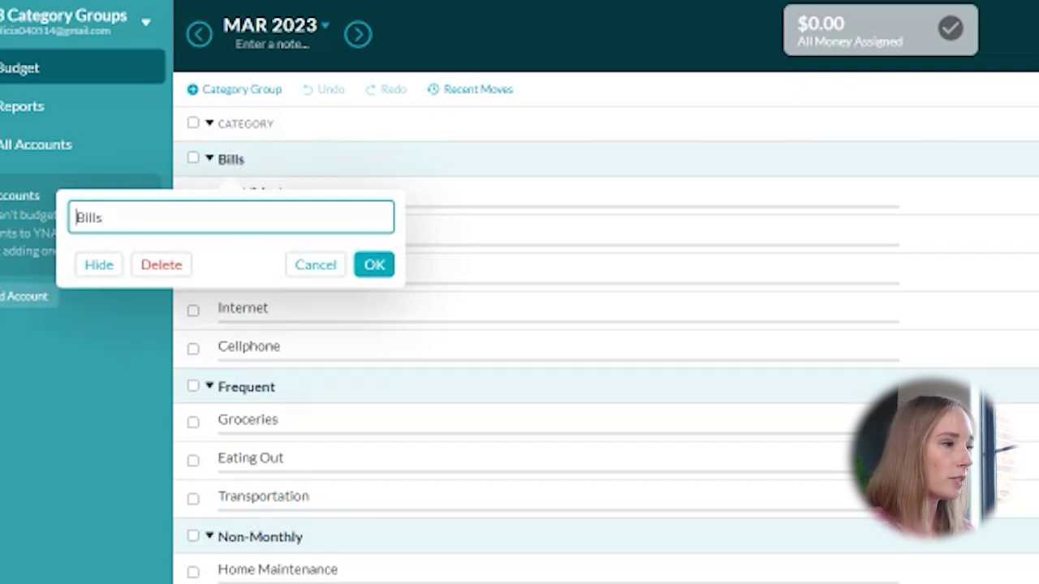
{"action": "type", "text": "Monthly"}
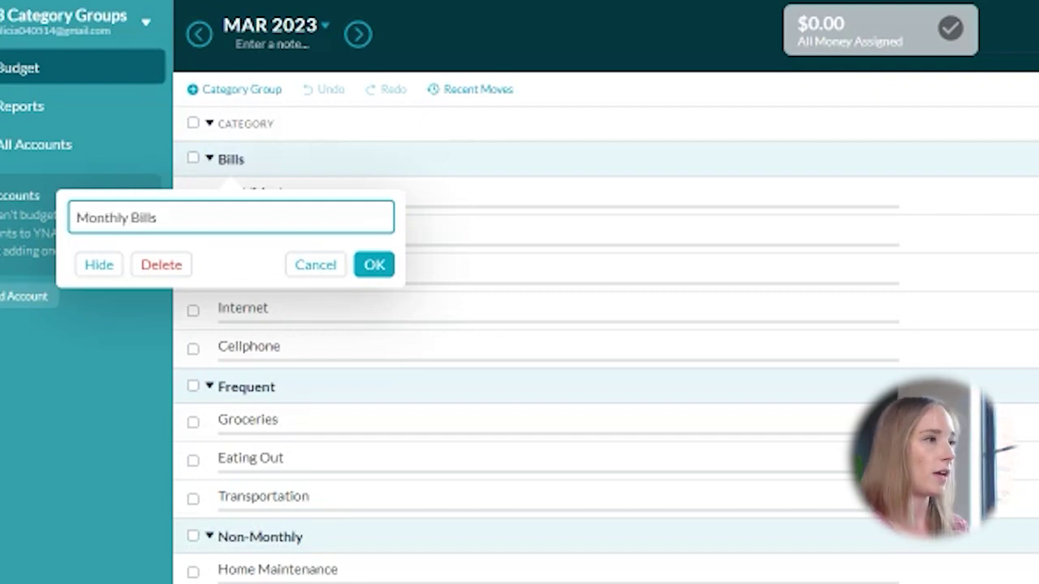
{"action": "left_click", "coordinate": [388, 271]}
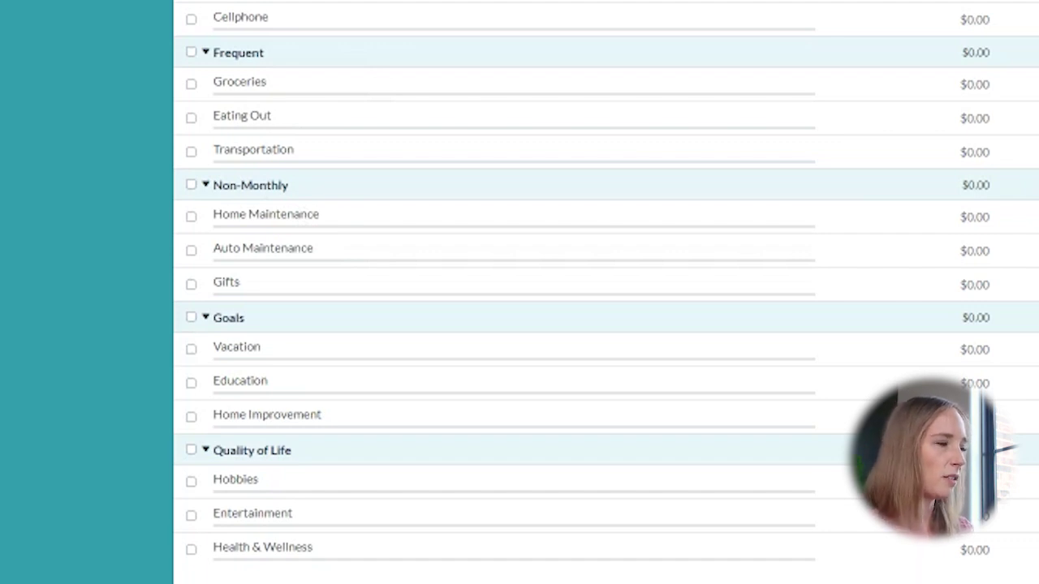
- Replace the Frequent group's name with 'Day-to-Day Spending'
{"action": "left_click", "coordinate": [239, 62]}
{"action": "key", "text": "BackSpace"}
{"action": "key", "text": "BackSpace"}
{"action": "key", "text": "BackSpace"}
{"action": "key", "text": "BackSpace"}
{"action": "key", "text": "BackSpace"}
{"action": "key", "text": "BackSpace"}
{"action": "key", "text": "BackSpace"}
{"action": "key", "text": "BackSpace"}
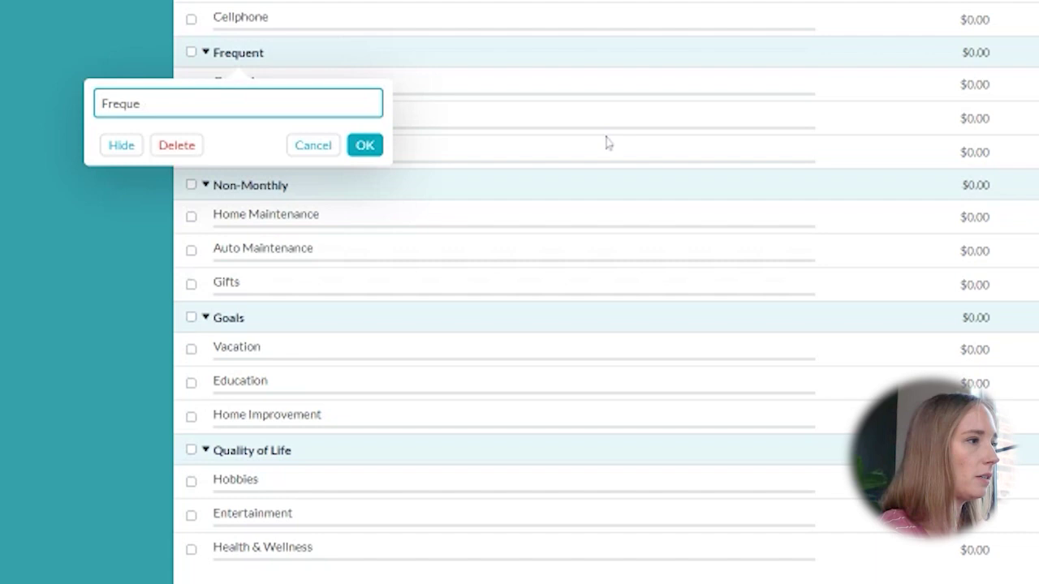
{"action": "type", "text": "Day"}
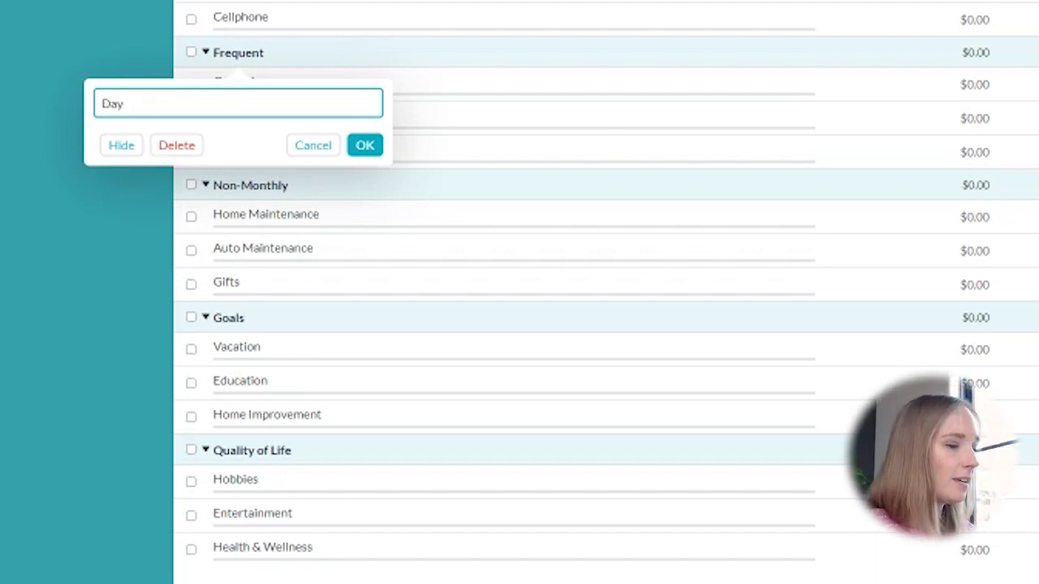
{"action": "type", "text": "-to-D"}
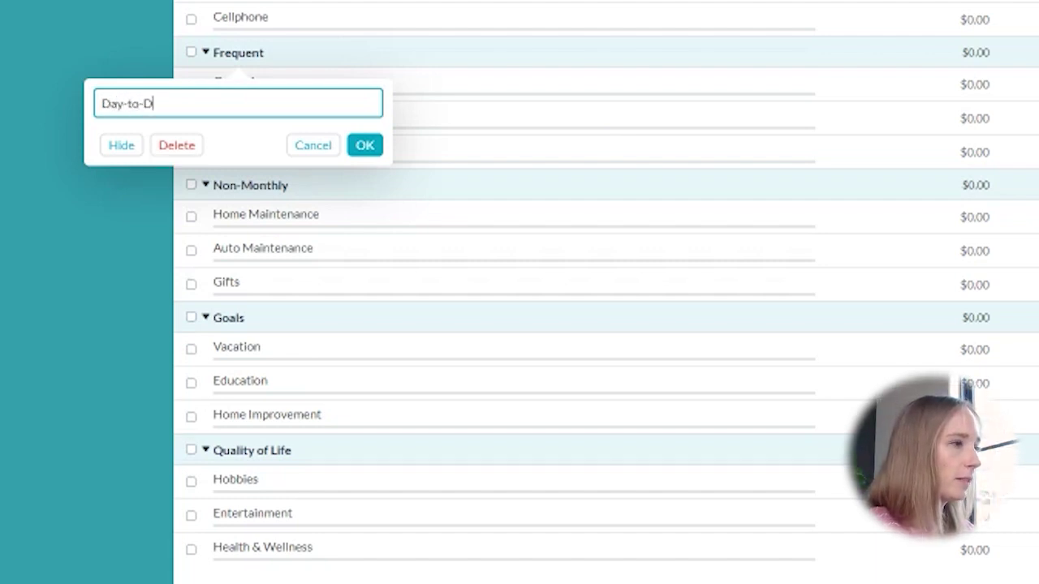
{"action": "type", "text": "ay Spending"}
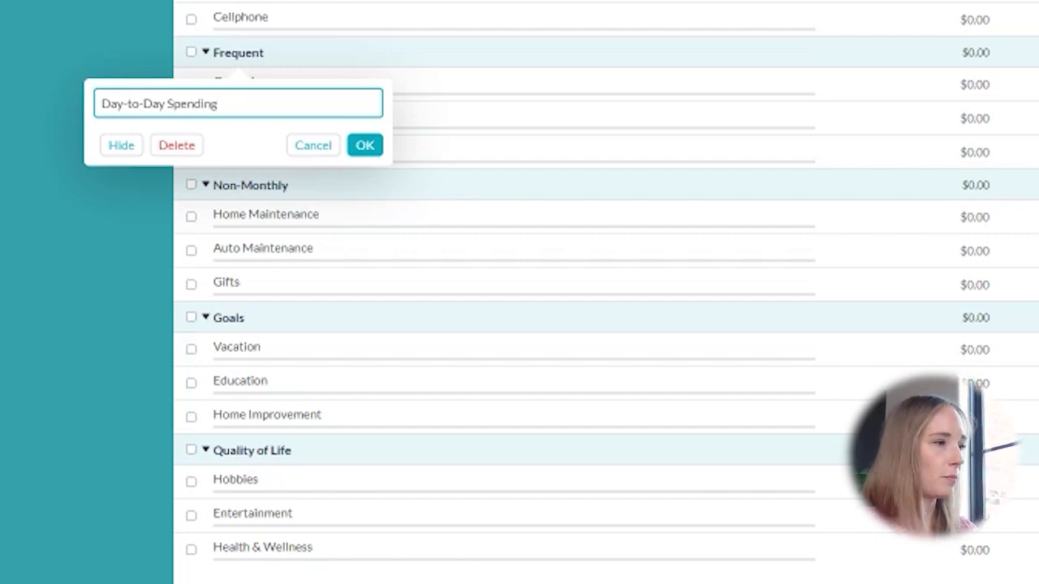
{"action": "left_click", "coordinate": [367, 146]}
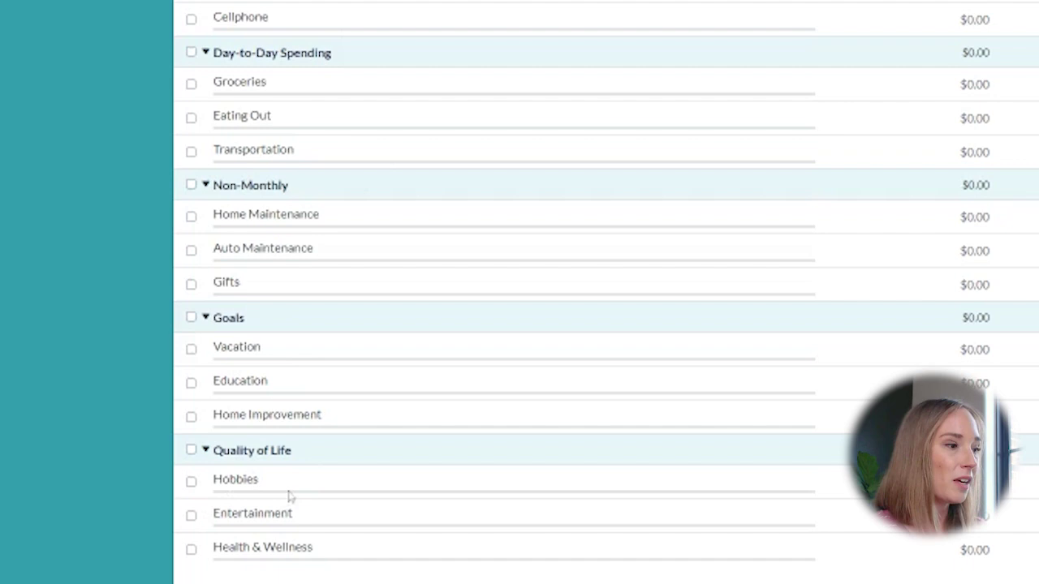
- Place Hobbies, Entertainment and Health & Wellness below Transportation in Day-to-Day Spending
{"action": "left_click_drag", "start_coordinate": [290, 494], "coordinate": [289, 186]}
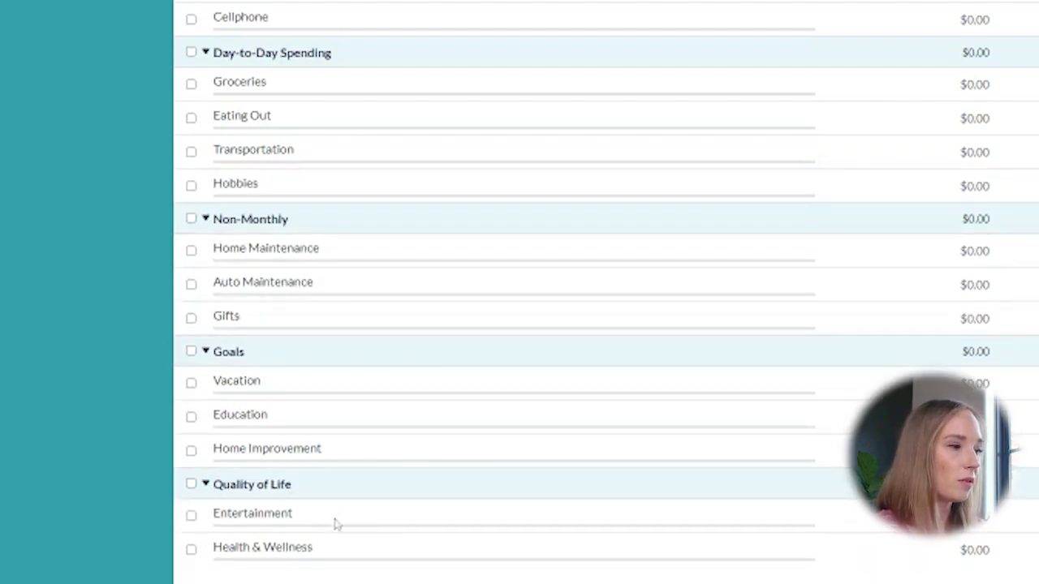
{"action": "left_click_drag", "start_coordinate": [336, 524], "coordinate": [335, 226]}
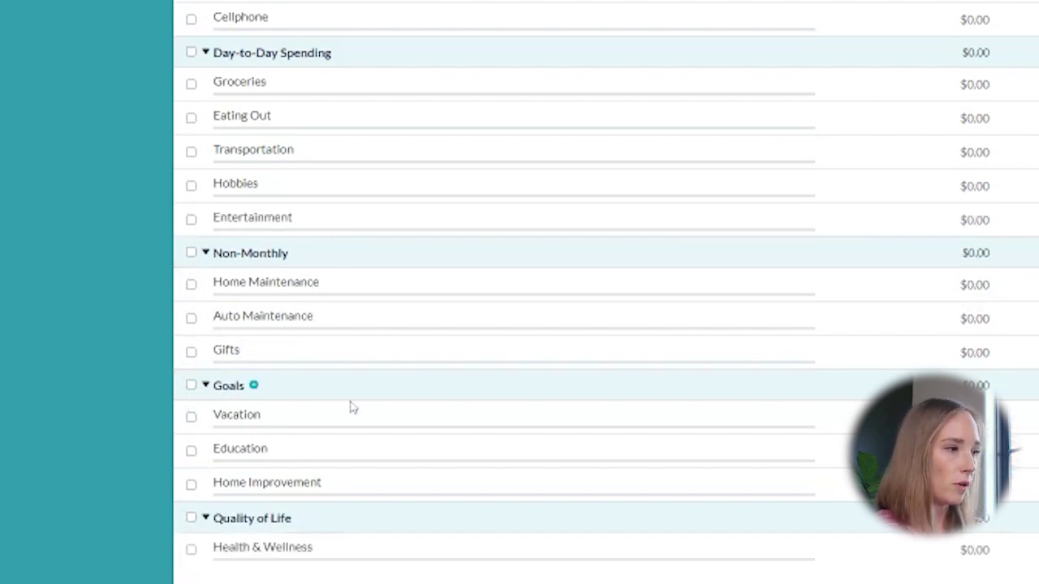
{"action": "mouse_move", "coordinate": [343, 560]}
{"action": "left_mouse_down"}
{"action": "mouse_move", "coordinate": [343, 215]}
{"action": "mouse_move", "coordinate": [343, 249]}
{"action": "left_mouse_up"}
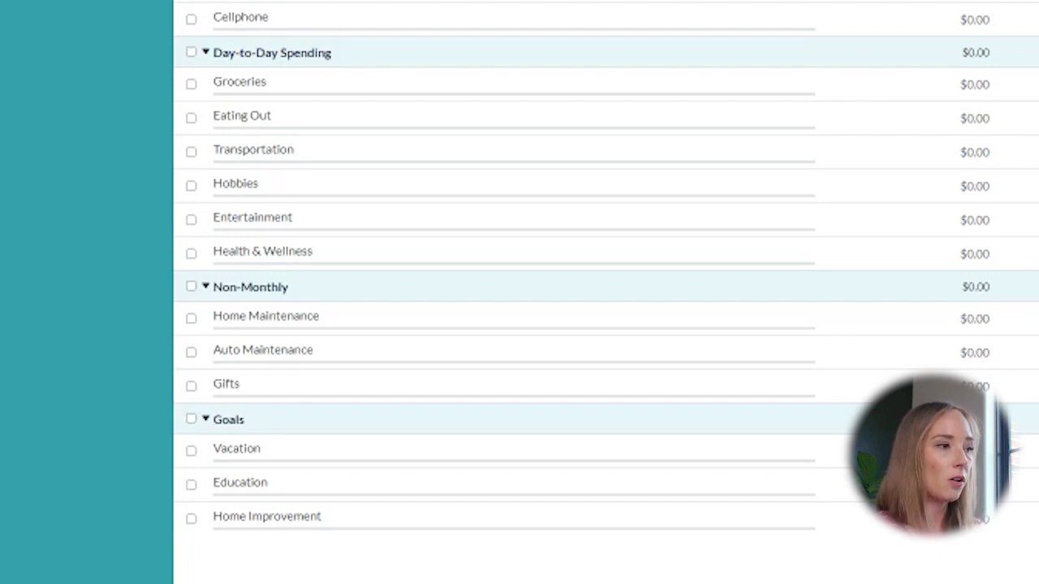
- Replace the Non-Monthly group's name with 'Sinking Funds'
{"action": "left_click", "coordinate": [300, 288]}
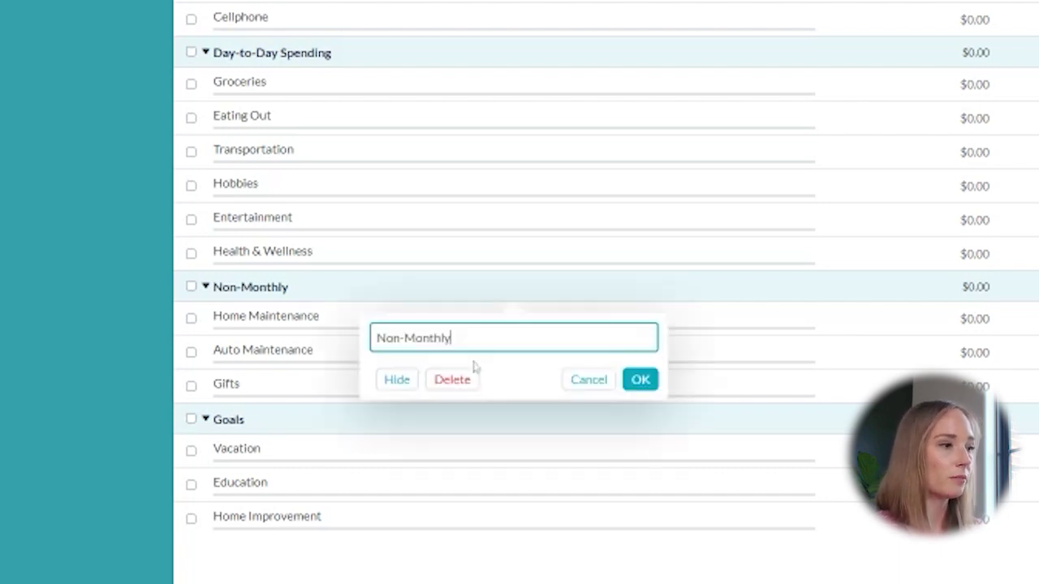
{"action": "left_click_drag", "start_coordinate": [455, 338], "coordinate": [299, 336]}
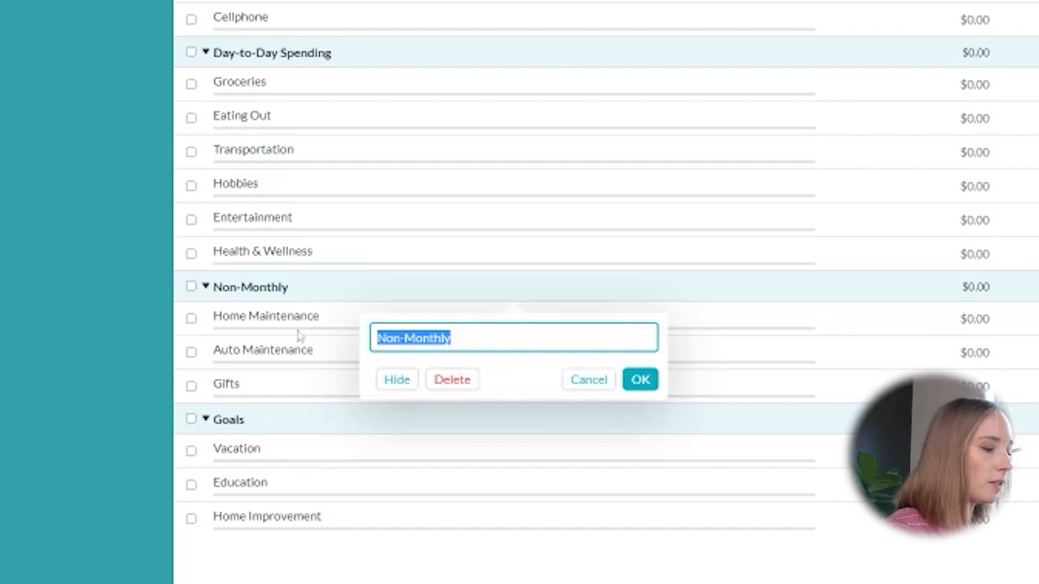
{"action": "type", "text": "Sinking"}
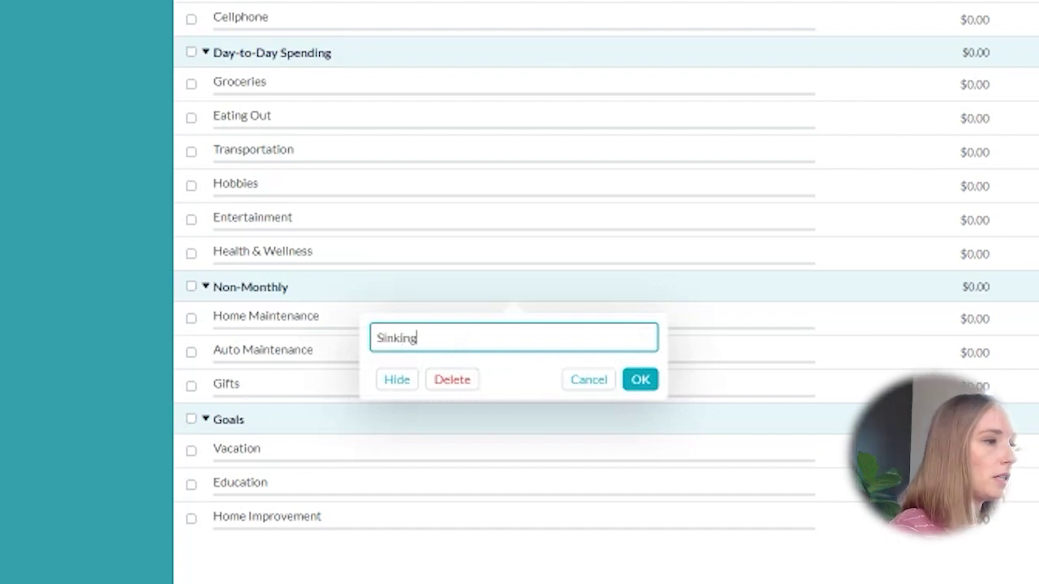
{"action": "type", "text": " Funds"}
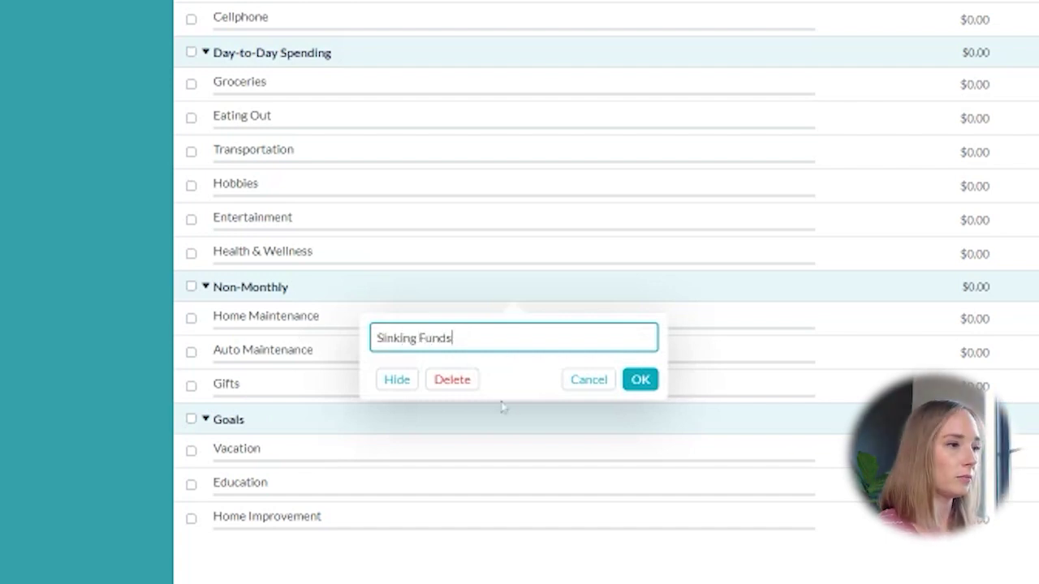
{"action": "left_click", "coordinate": [644, 388]}
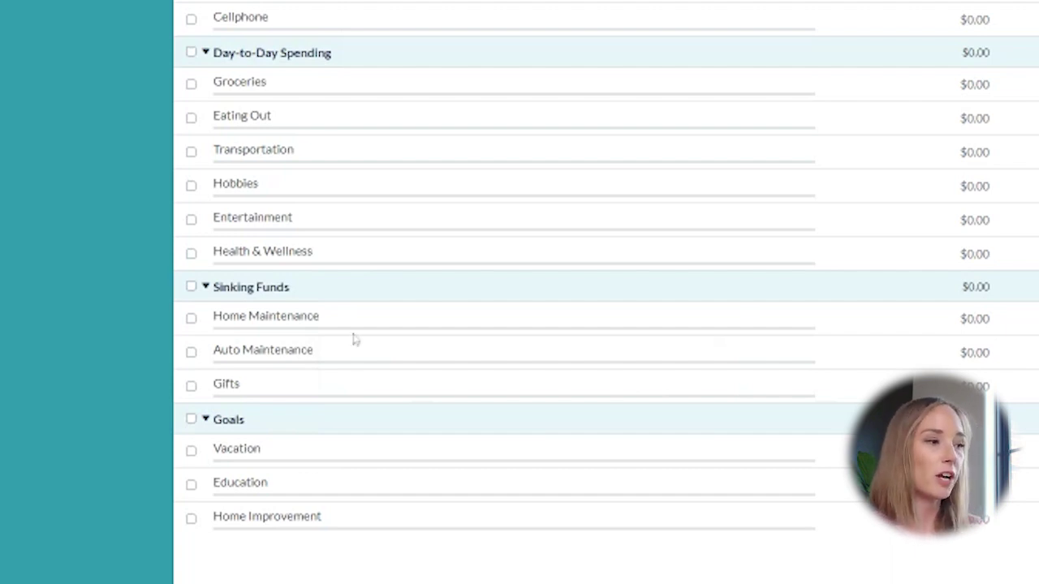
- Place Vacation, Education and Home Improvement from Goals below Gifts in Sinking Funds
{"action": "left_click_drag", "start_coordinate": [313, 461], "coordinate": [316, 423]}
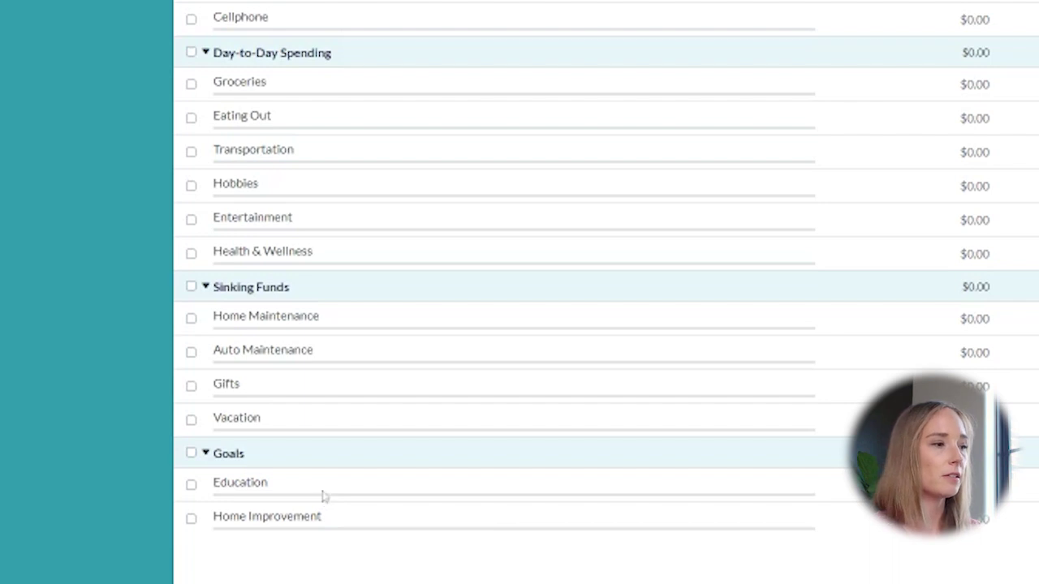
{"action": "left_click_drag", "start_coordinate": [322, 493], "coordinate": [318, 459]}
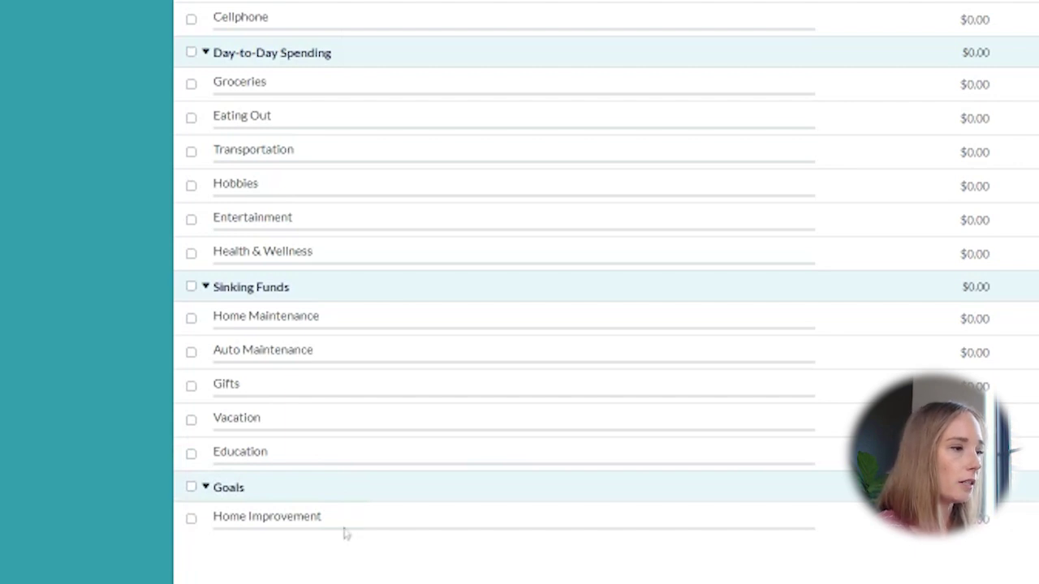
{"action": "left_click_drag", "start_coordinate": [345, 526], "coordinate": [348, 525]}
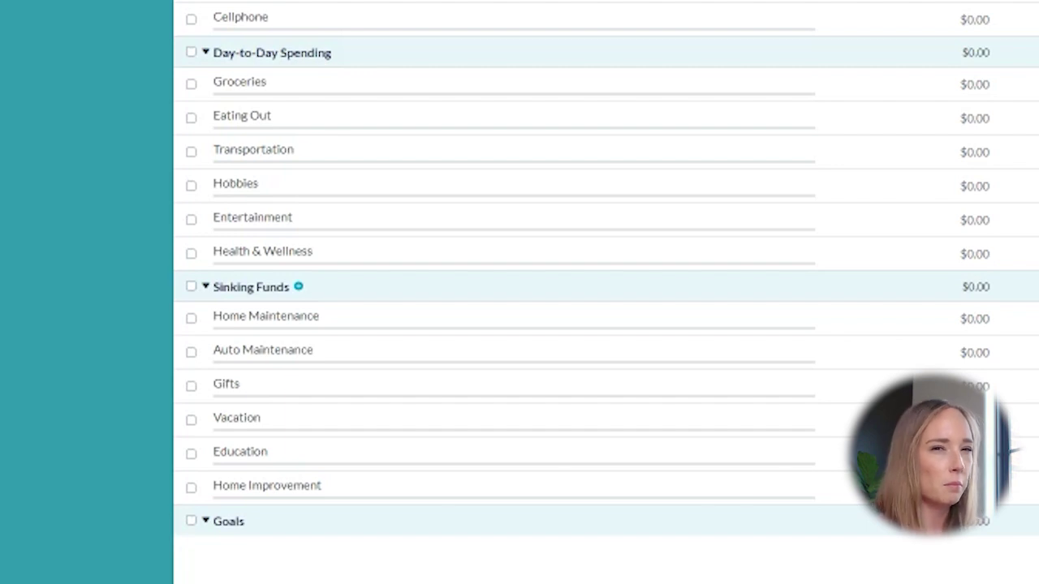
- Delete the empty Goals category group at the bottom of the budget
{"action": "scroll", "coordinate": [222, 457], "scroll_direction": "down", "scroll_amount": 2}
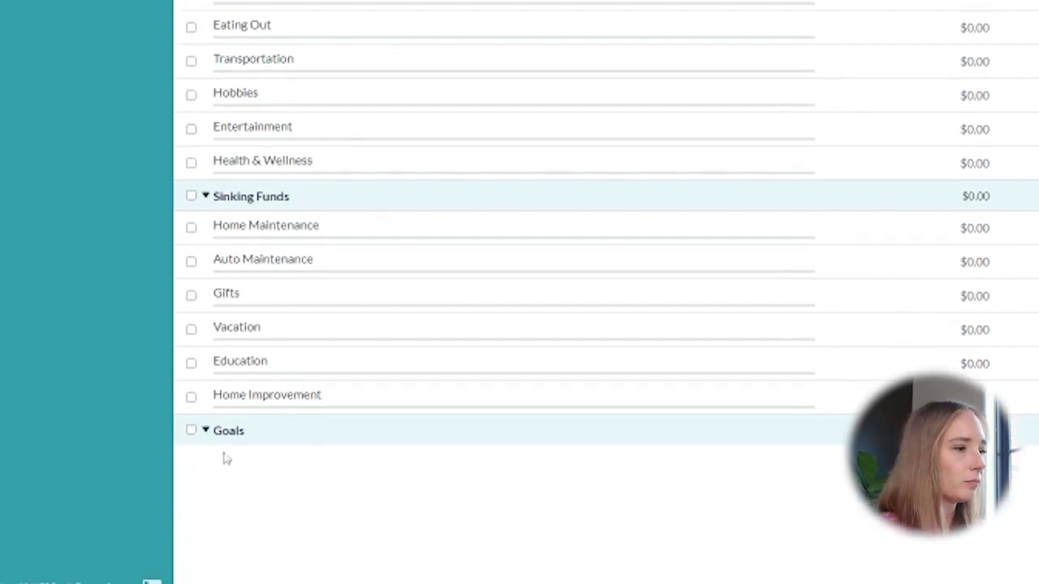
{"action": "left_click", "coordinate": [322, 417]}
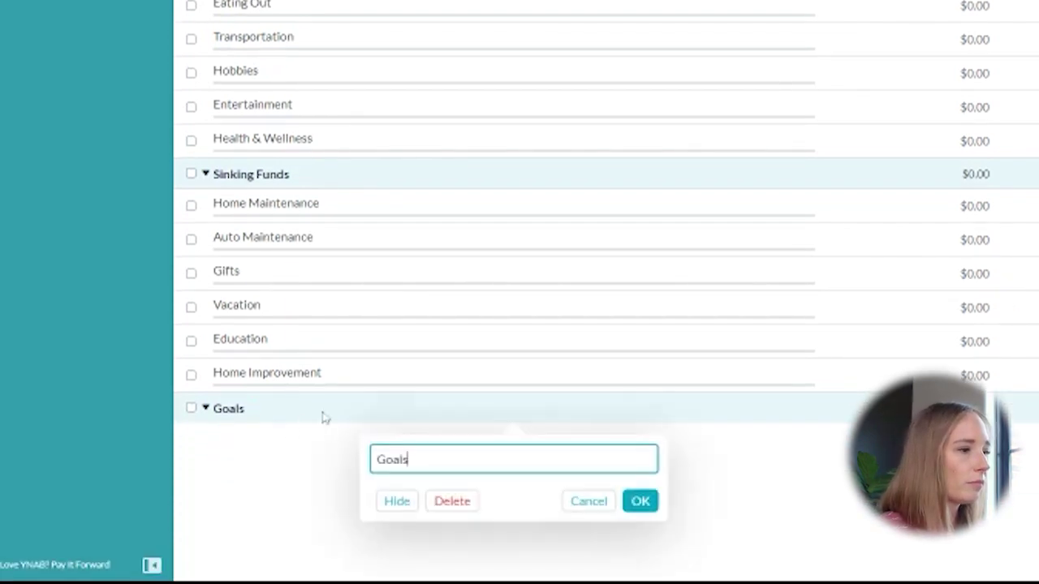
{"action": "left_click", "coordinate": [461, 507]}
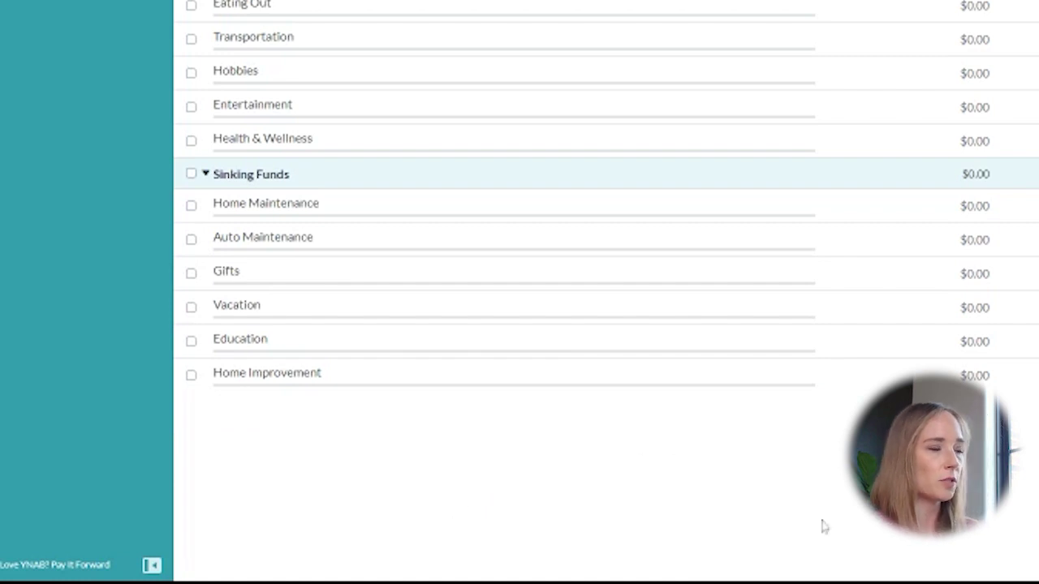